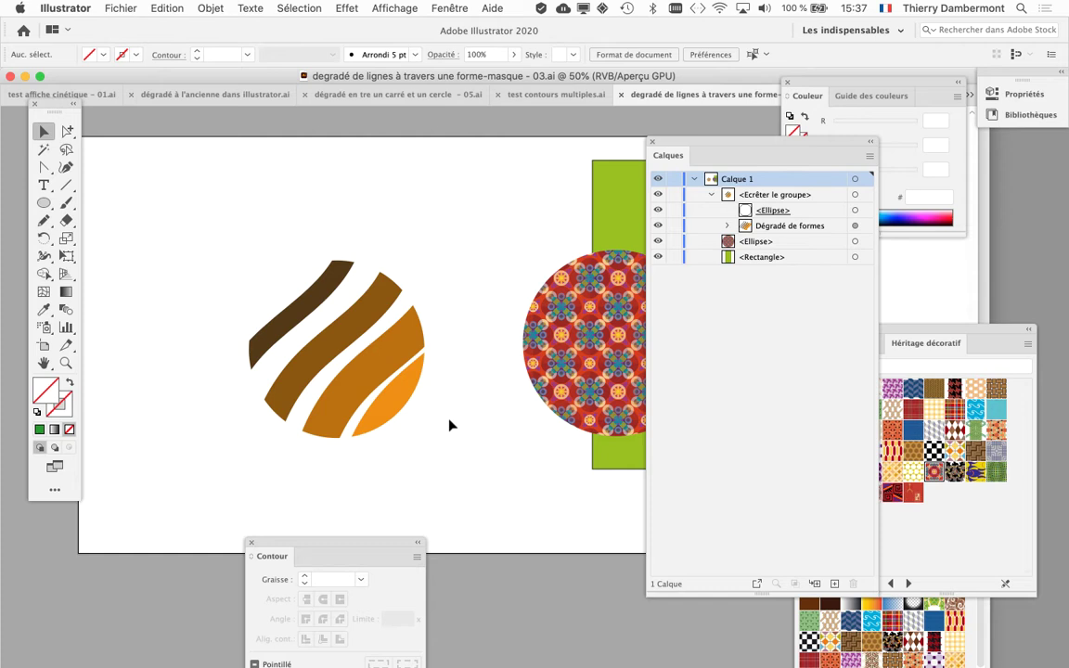
# Nudge the Calques panel slightly right and open the Fichier menu
pyautogui.moveTo(666, 146); pyautogui.dragTo(676, 154)
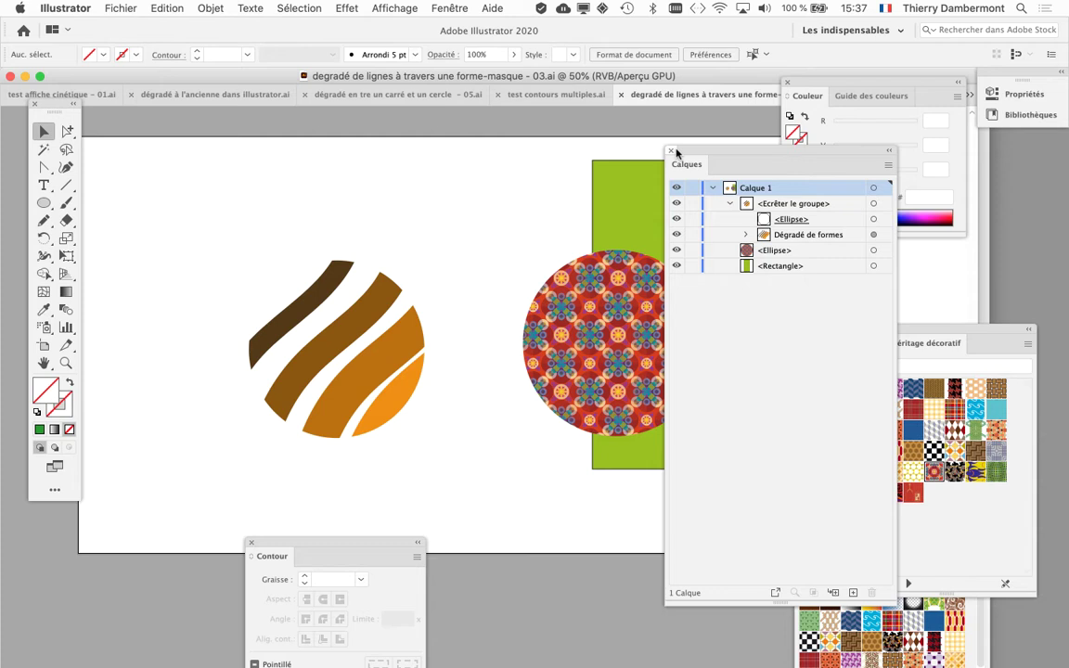
pyautogui.moveTo(684, 151); pyautogui.dragTo(701, 154)
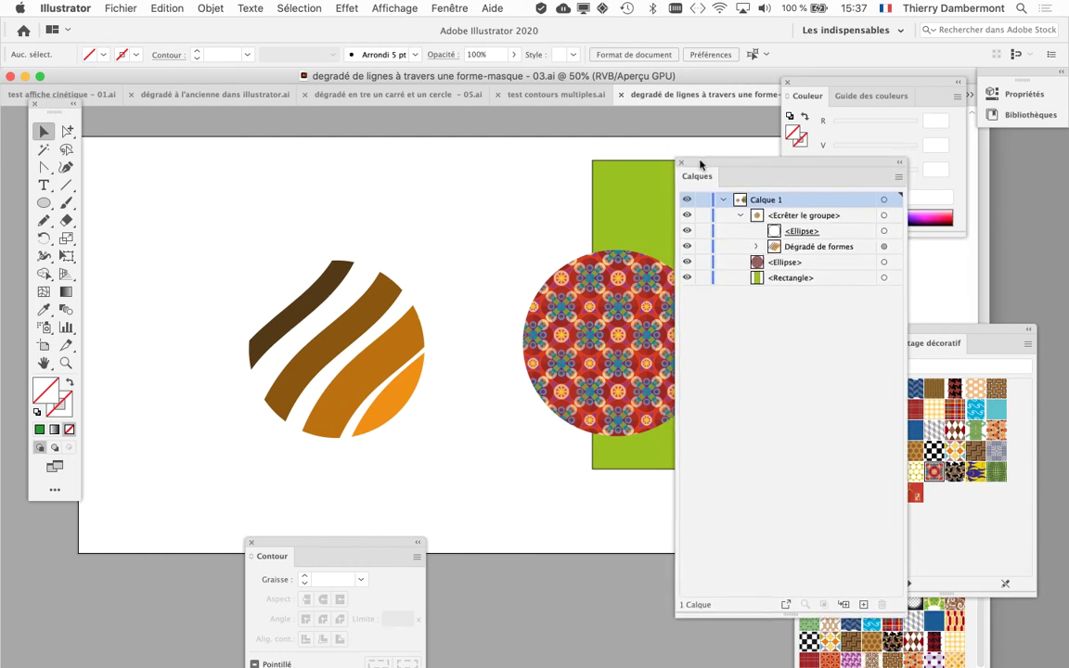
pyautogui.click(121, 8)
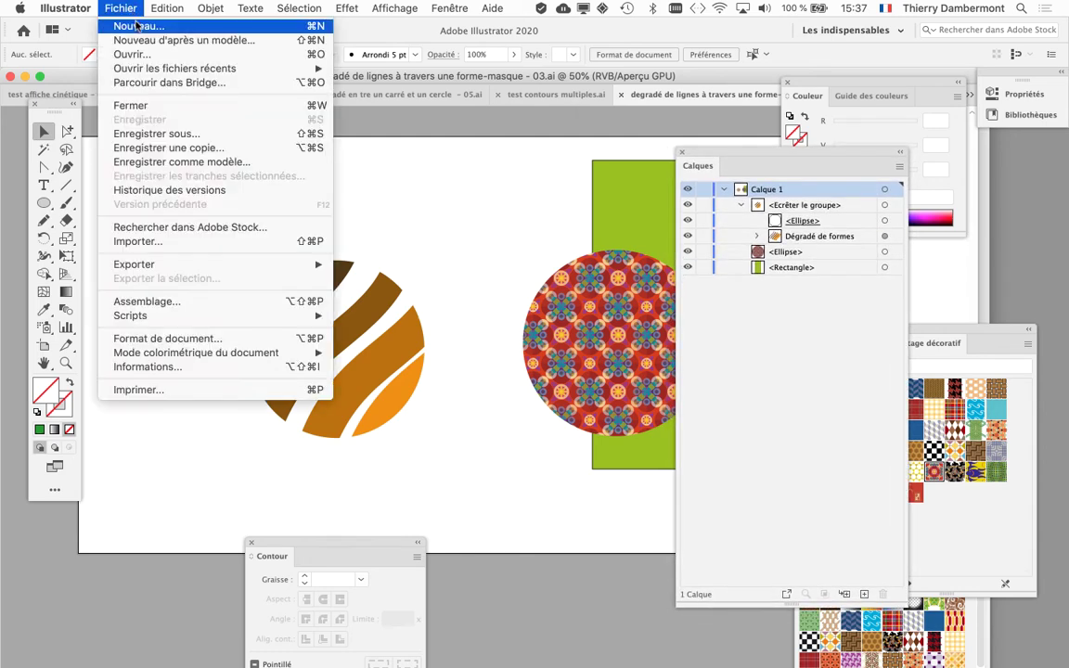
# Create a new 297 × 210 mm landscape document and zoom out to 50%
pyautogui.click(137, 26)
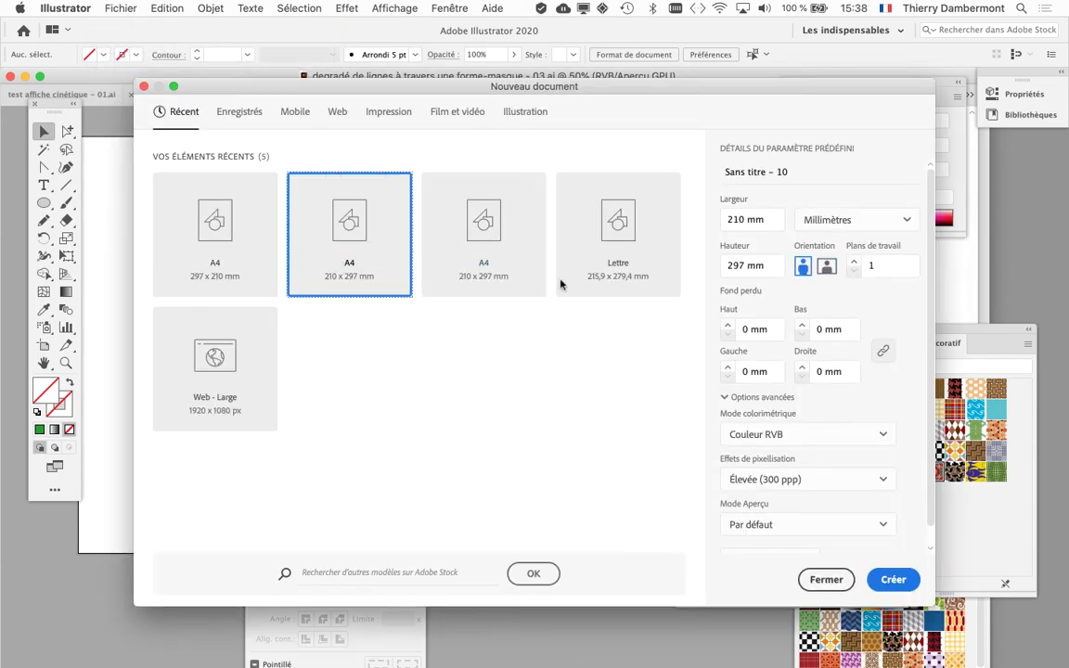
pyautogui.click(887, 579)
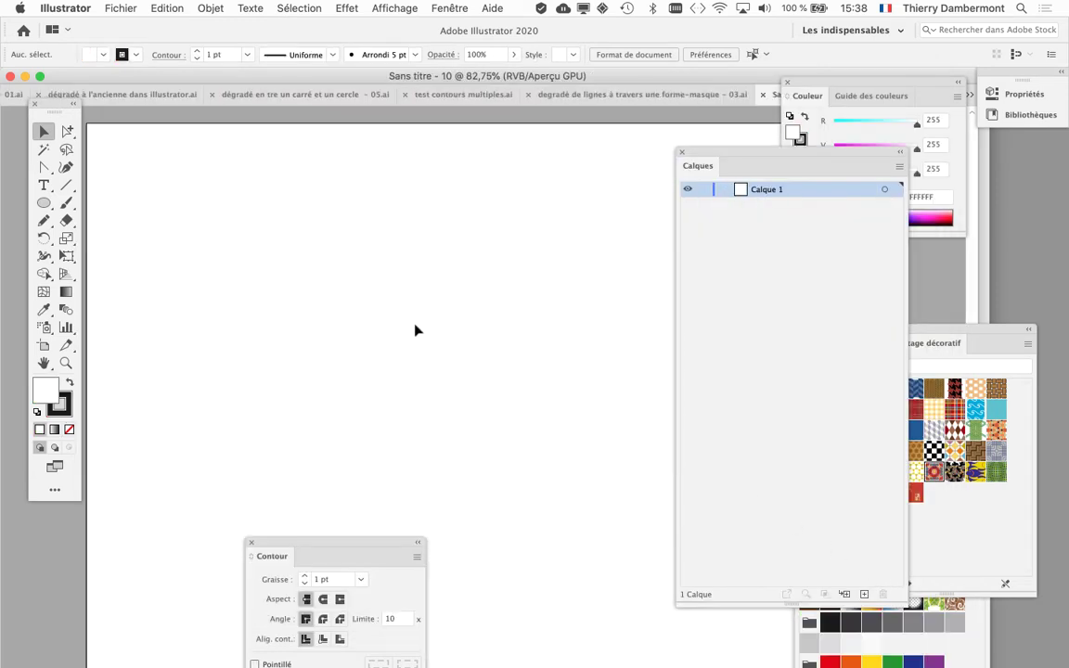
pyautogui.scroll(-1, 394, 335)
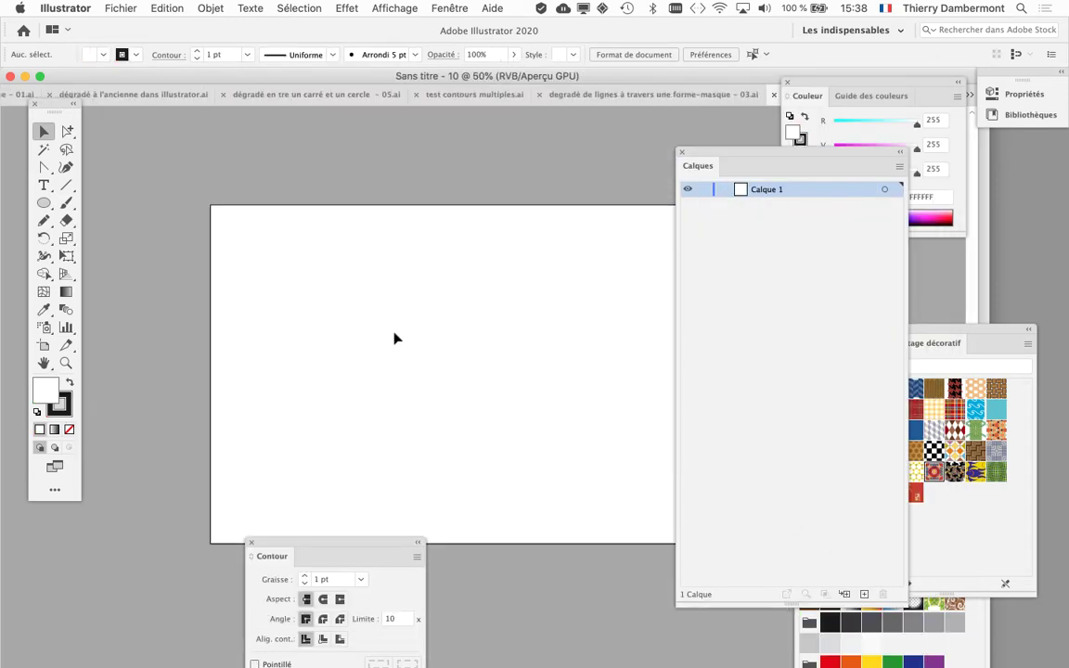
pyautogui.scroll(-2, 365, 321)
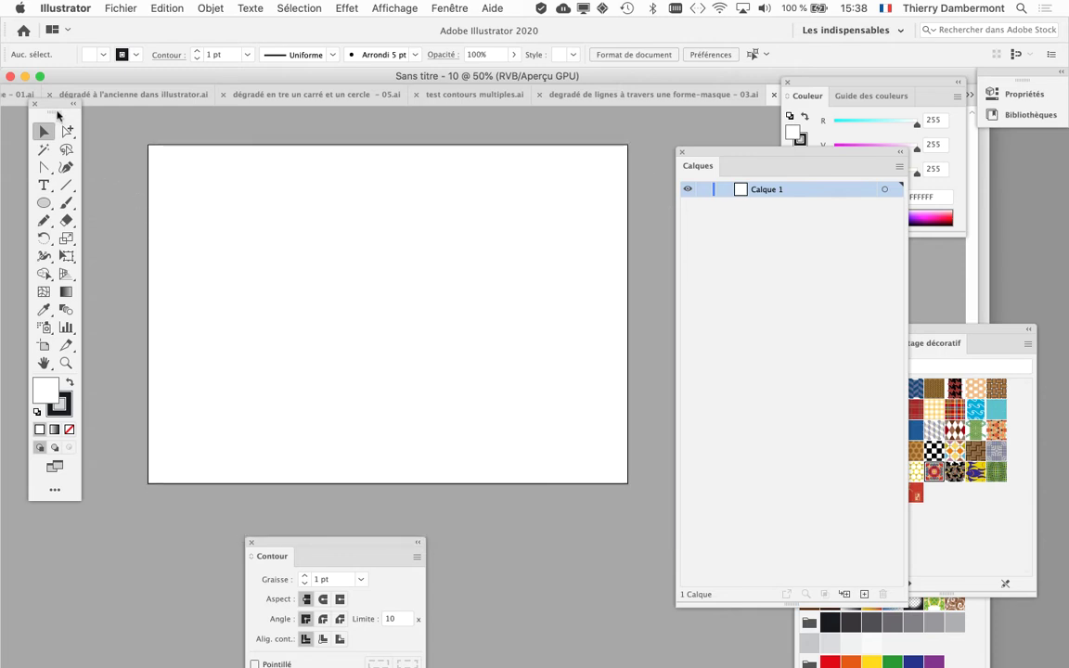
pyautogui.moveTo(58, 114); pyautogui.dragTo(76, 130)
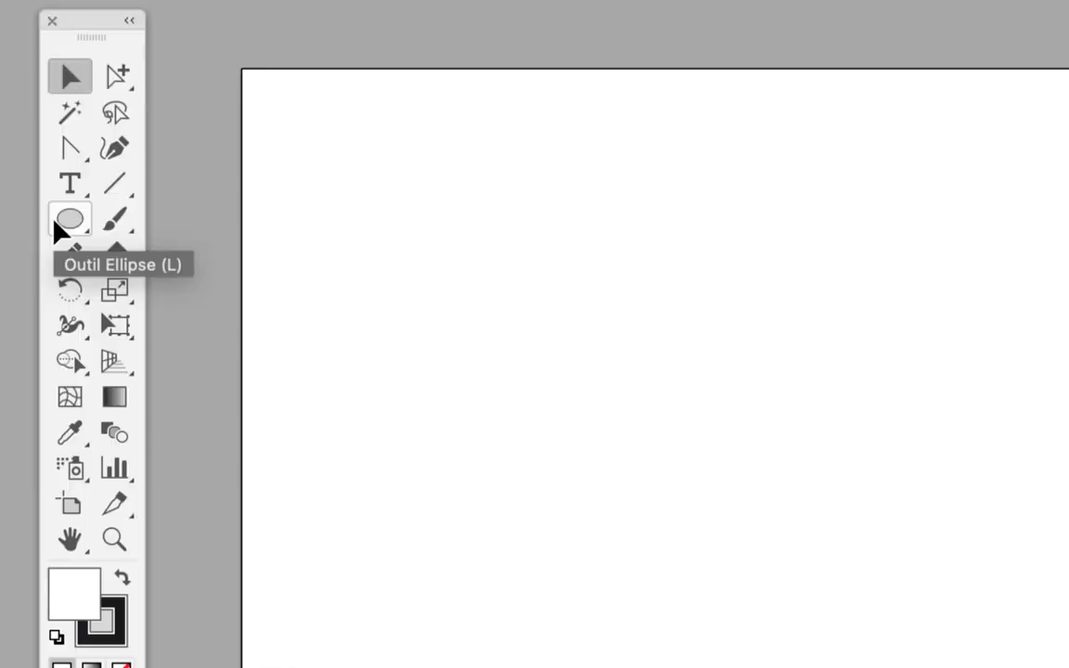
# Draw a circle on the left of the artboard and fill it with the green swatch
pyautogui.click(58, 223)
pyautogui.moveTo(184, 225); pyautogui.dragTo(343, 388)
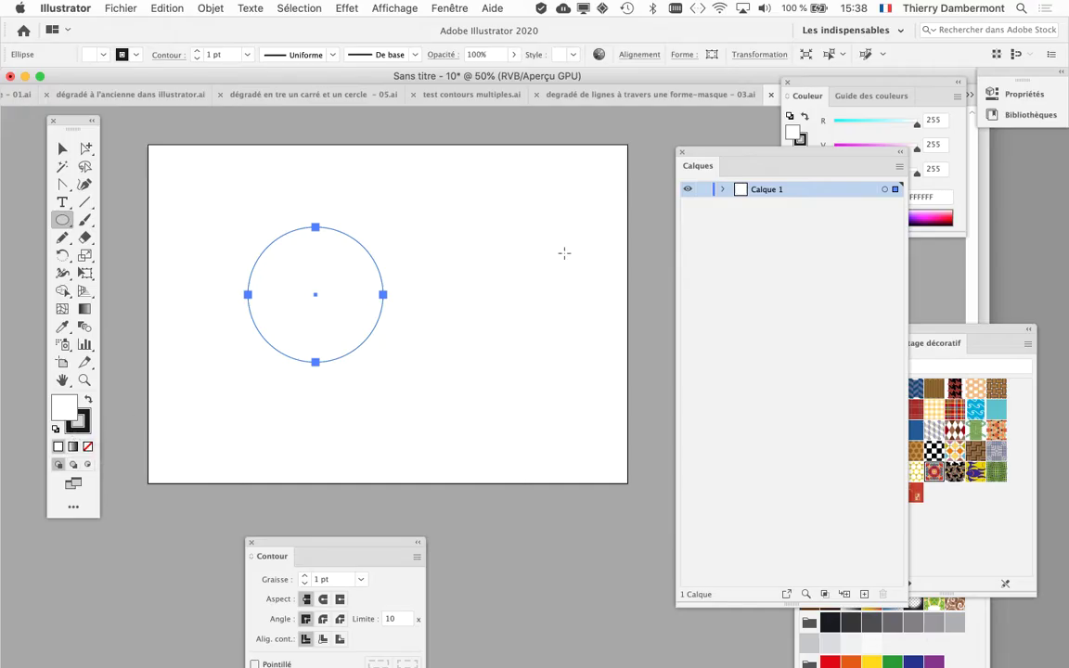
pyautogui.click(986, 640)
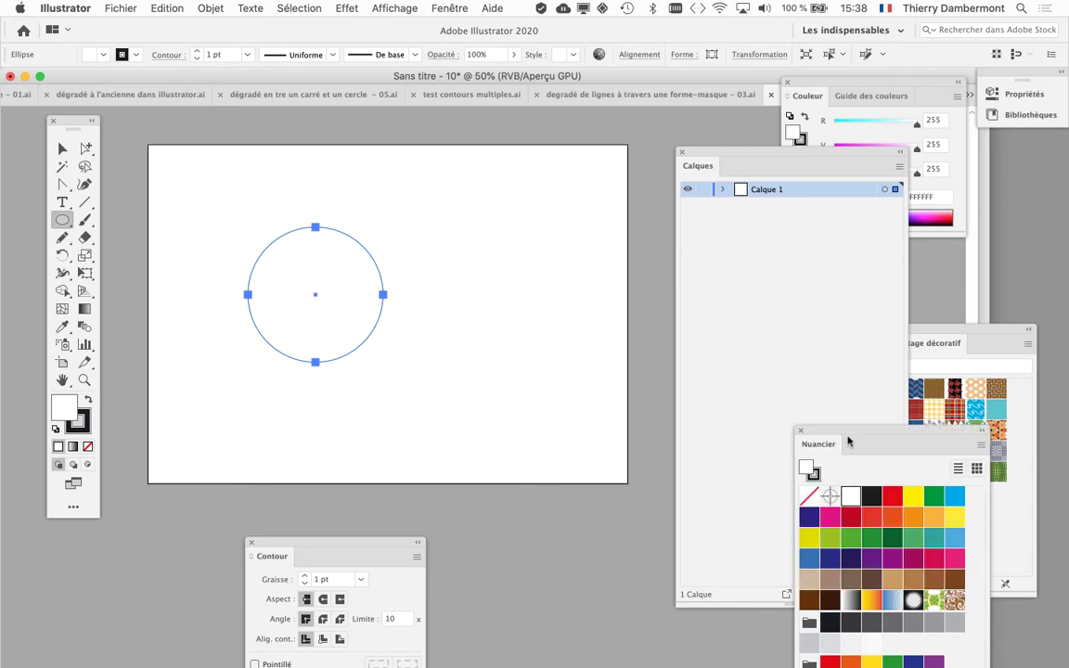
pyautogui.moveTo(847, 442); pyautogui.dragTo(601, 135)
pyautogui.click(599, 234)
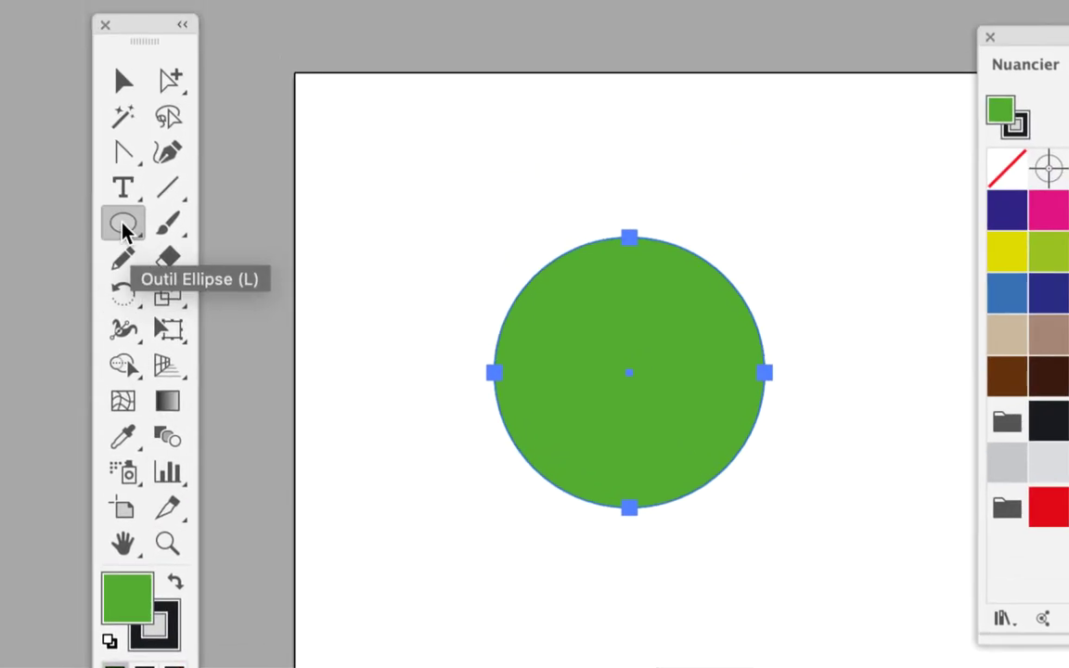
pyautogui.click(127, 239)
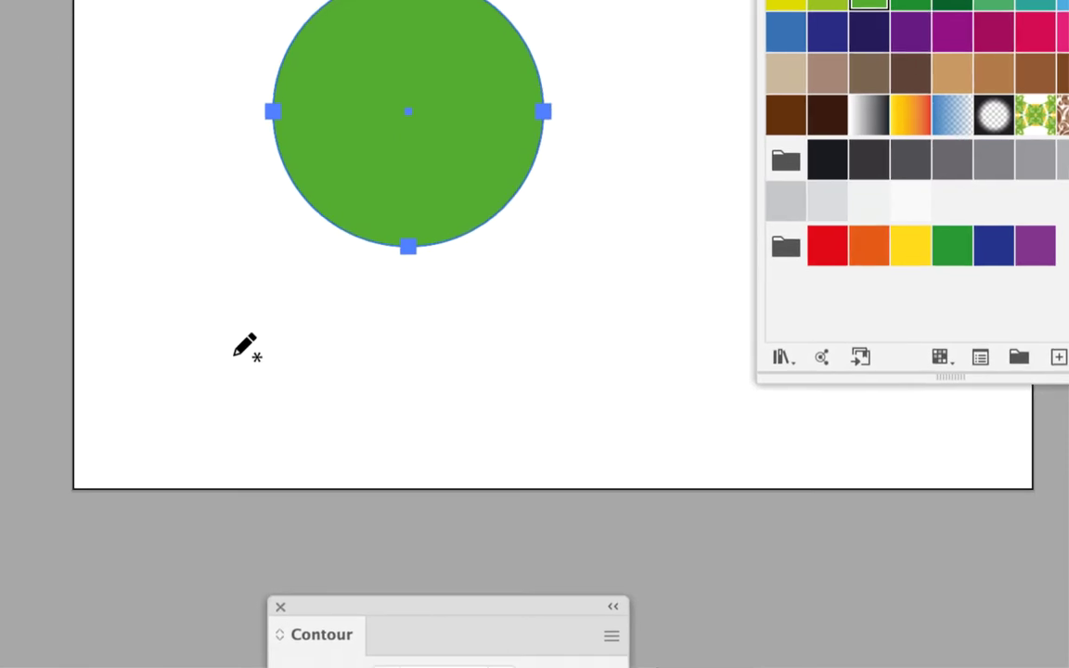
# Draw a wavy pencil line across the circle, lower left to upper right, and select it
pyautogui.moveTo(233, 357); pyautogui.dragTo(337, 239)
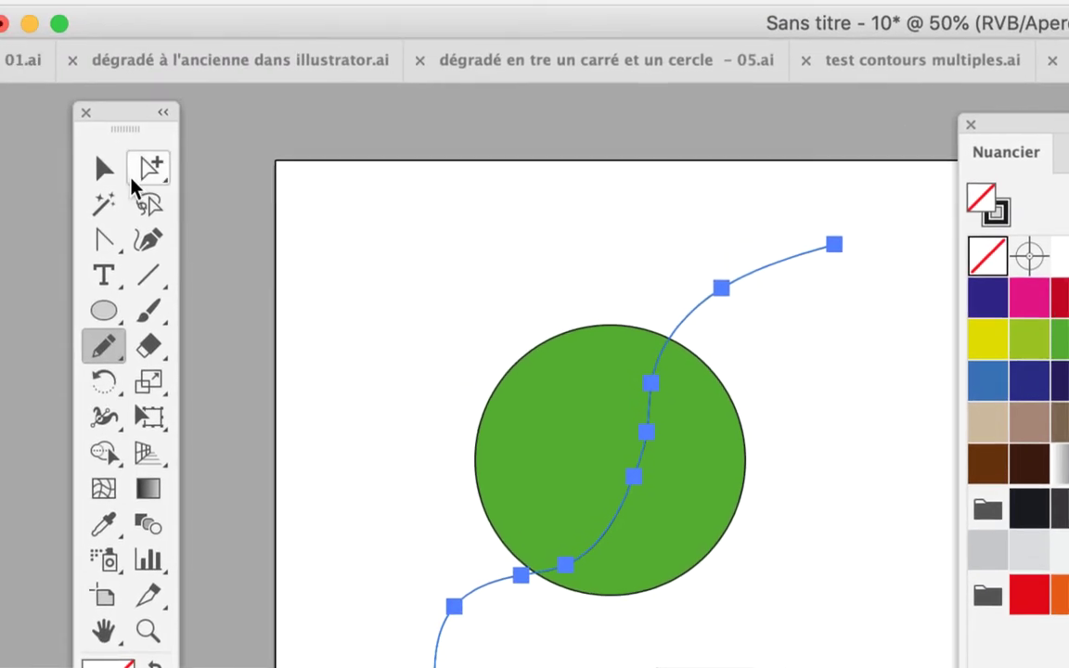
pyautogui.click(113, 167)
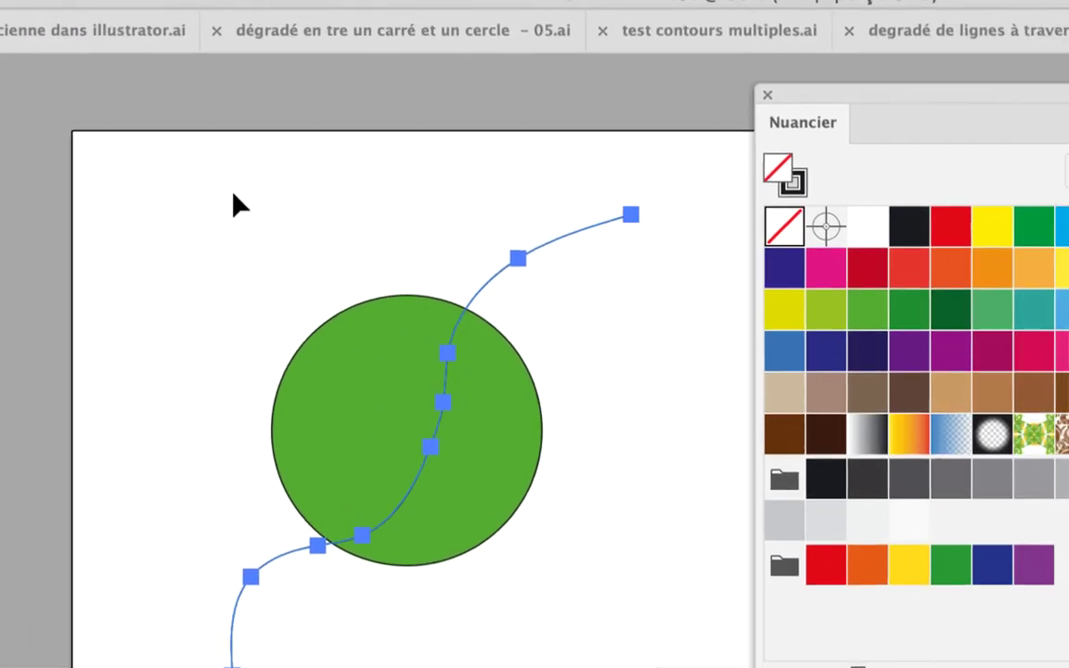
pyautogui.click(295, 223)
pyautogui.click(320, 232)
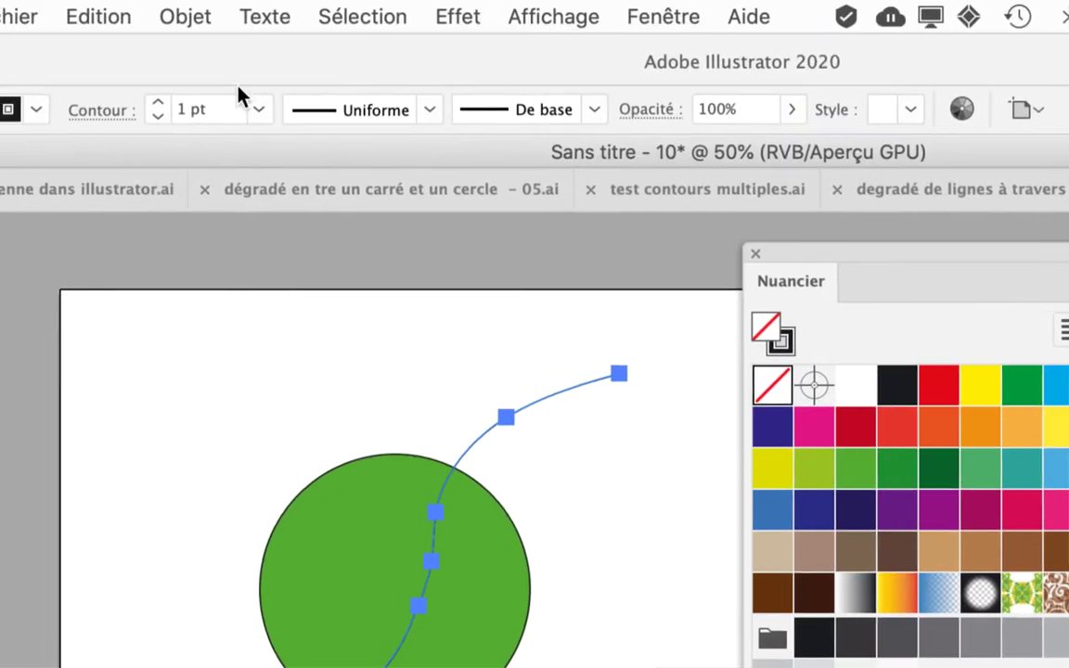
# Apply Objet > Tracé > Diviser les objets inférieurs using the selected curved line
pyautogui.click(223, 19)
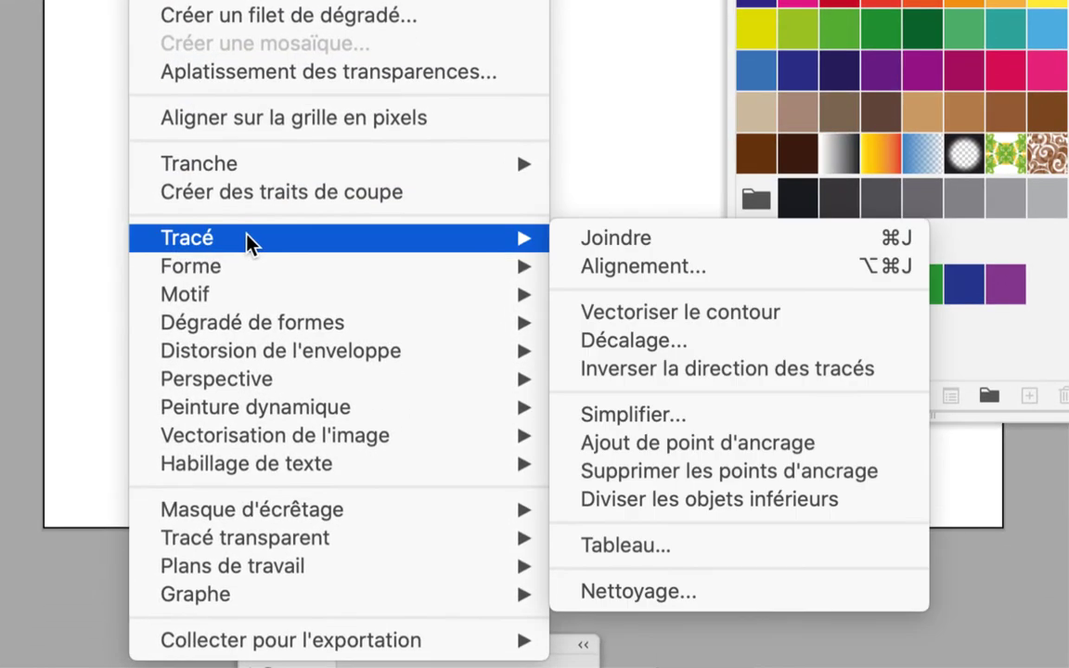
pyautogui.moveTo(74, 52)
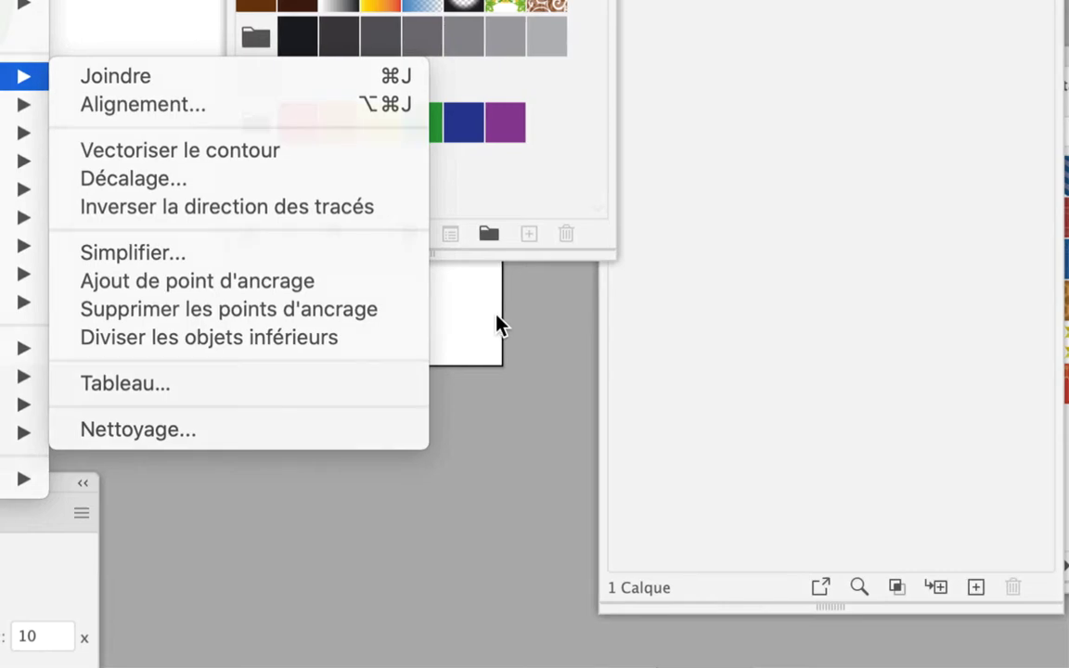
pyautogui.click(500, 325)
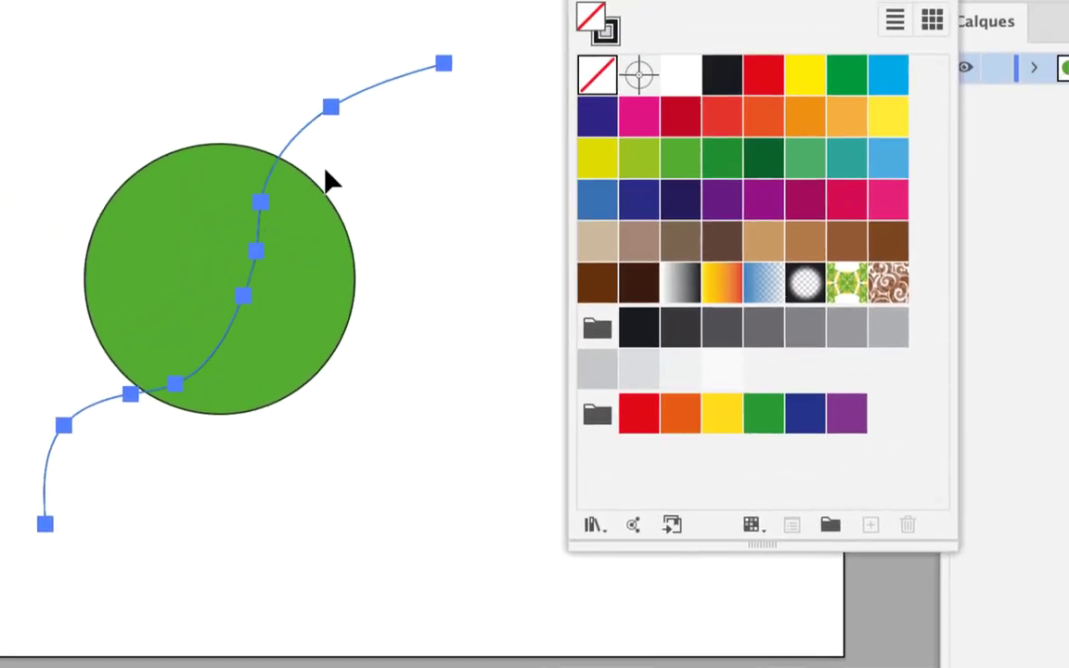
pyautogui.click(325, 173)
pyautogui.click(324, 173)
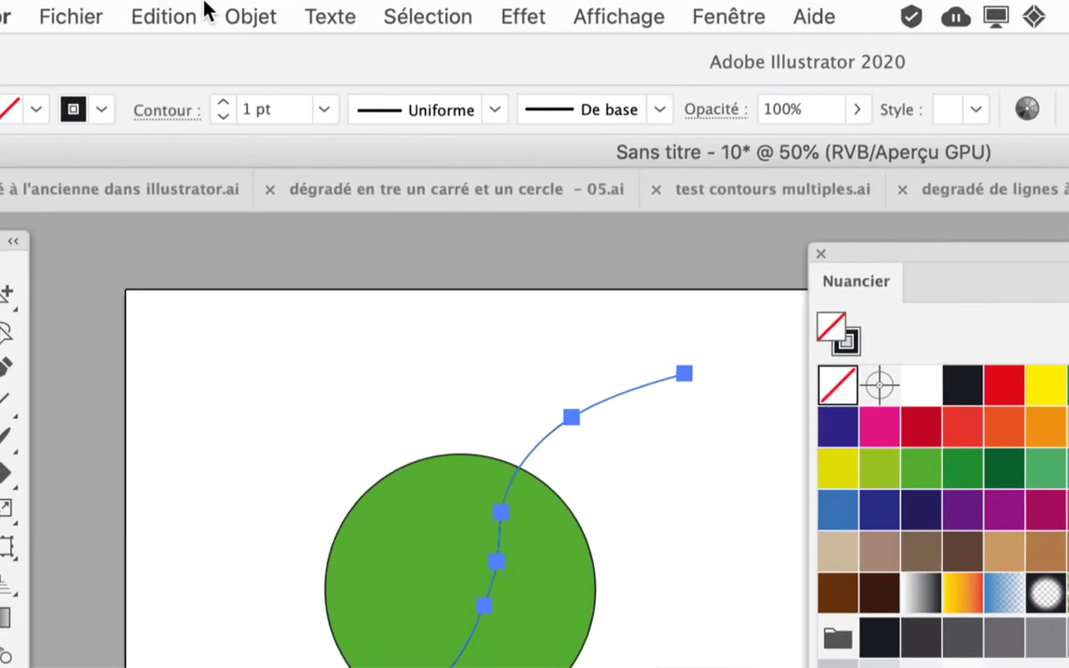
pyautogui.click(247, 16)
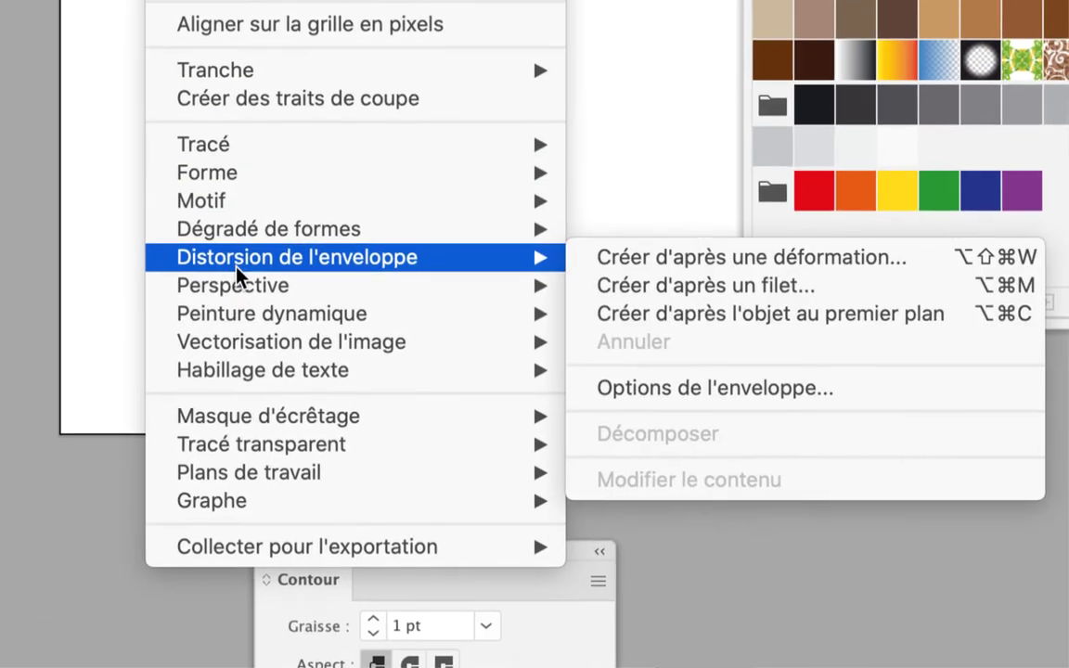
pyautogui.moveTo(139, 55)
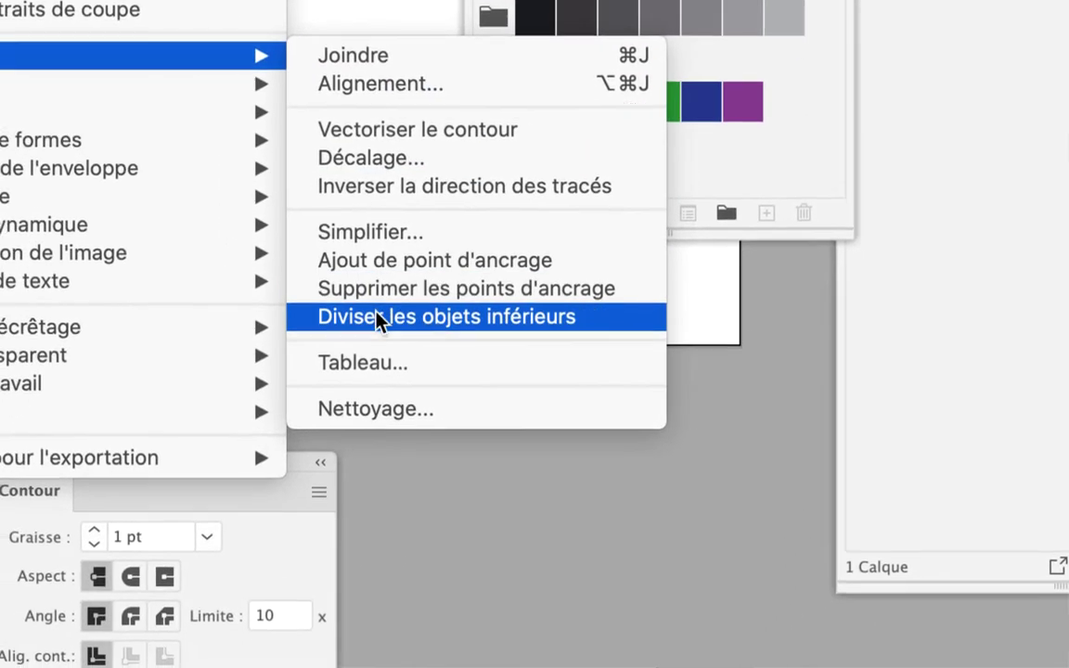
pyautogui.click(378, 318)
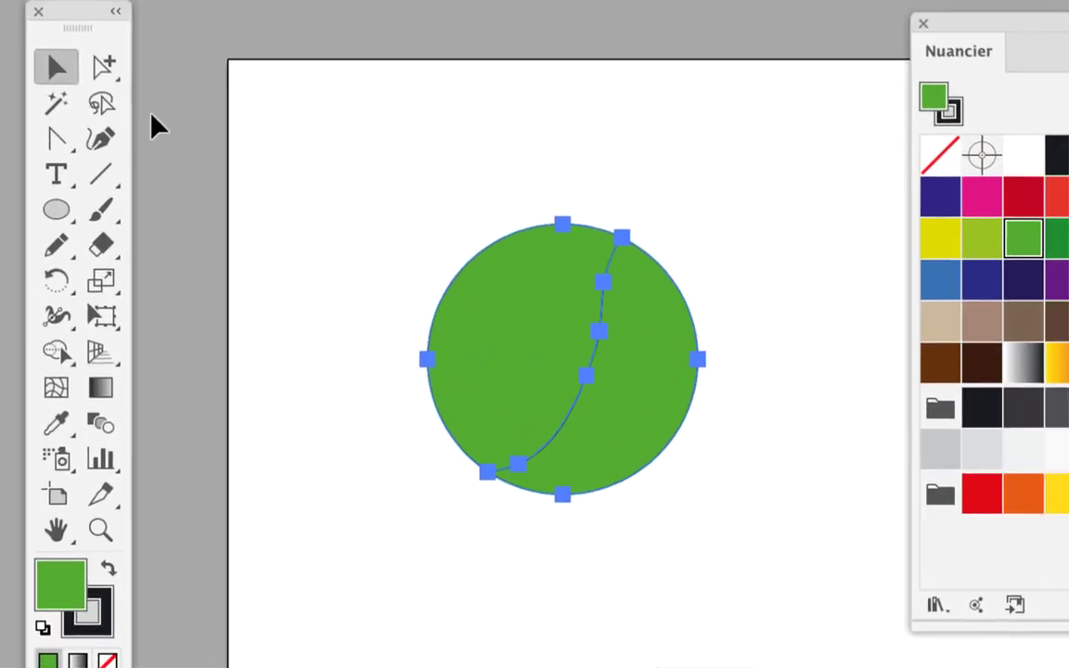
# Pull the left piece away to confirm the split, then undo the move
pyautogui.click(137, 105)
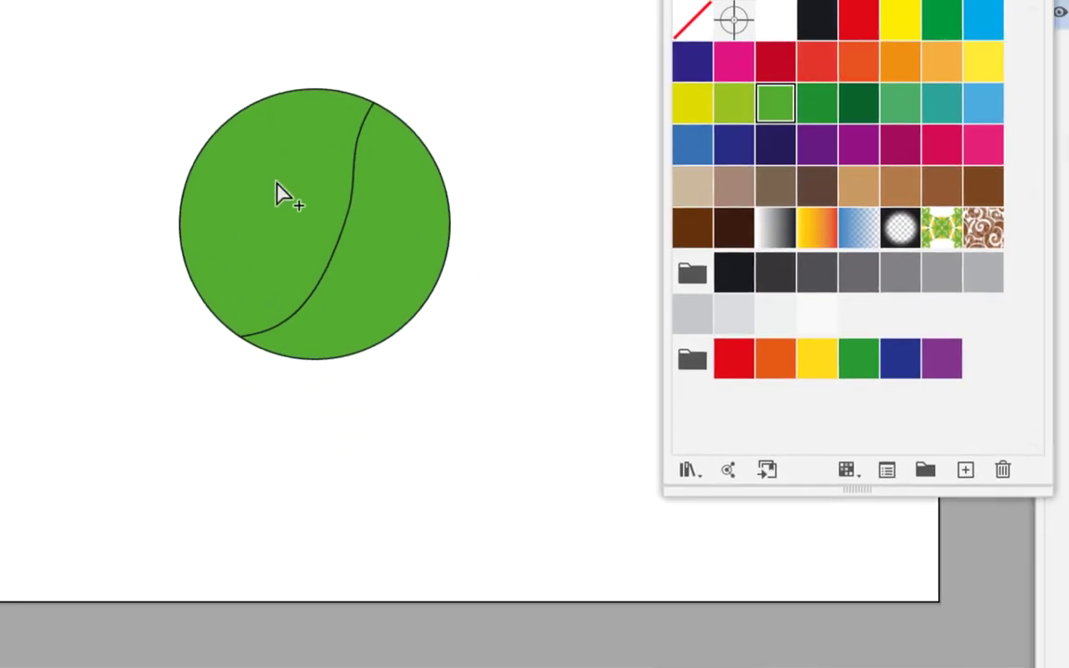
pyautogui.moveTo(556, 356); pyautogui.dragTo(425, 312)
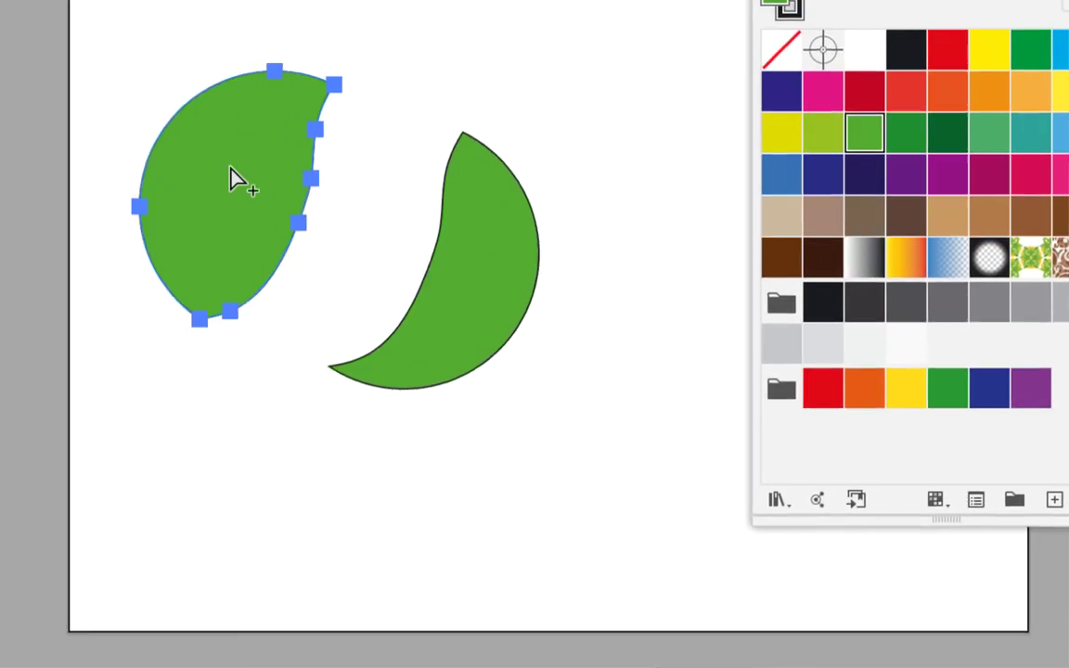
pyautogui.hotkey('ctrl', 'z')
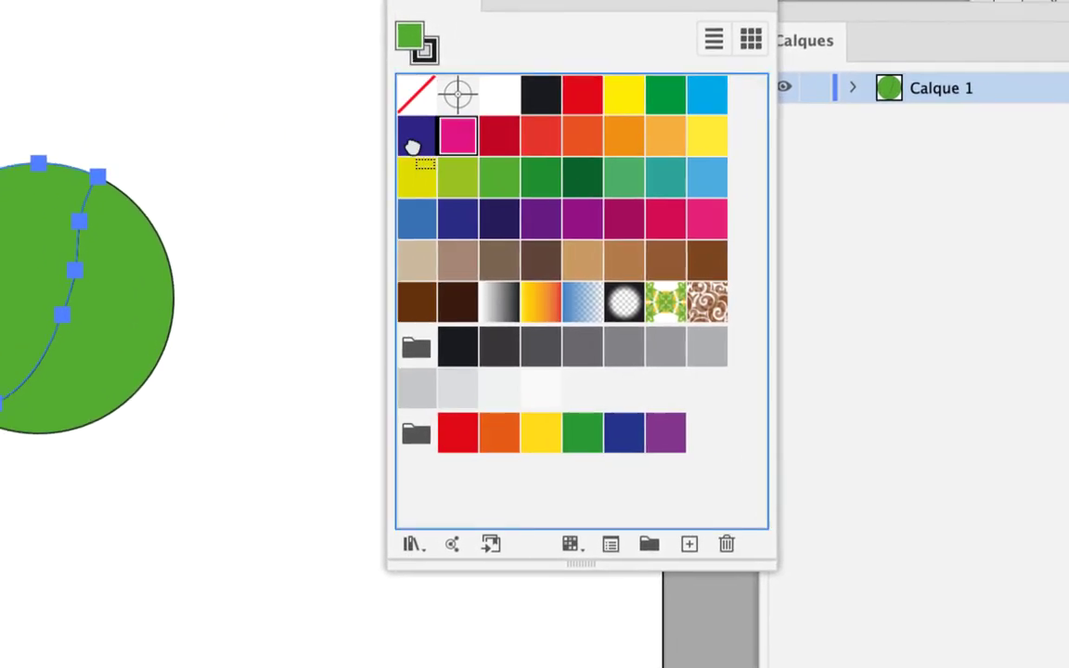
# Drag magenta onto the right piece and yellow onto the left piece
pyautogui.moveTo(811, 93); pyautogui.dragTo(318, 209)
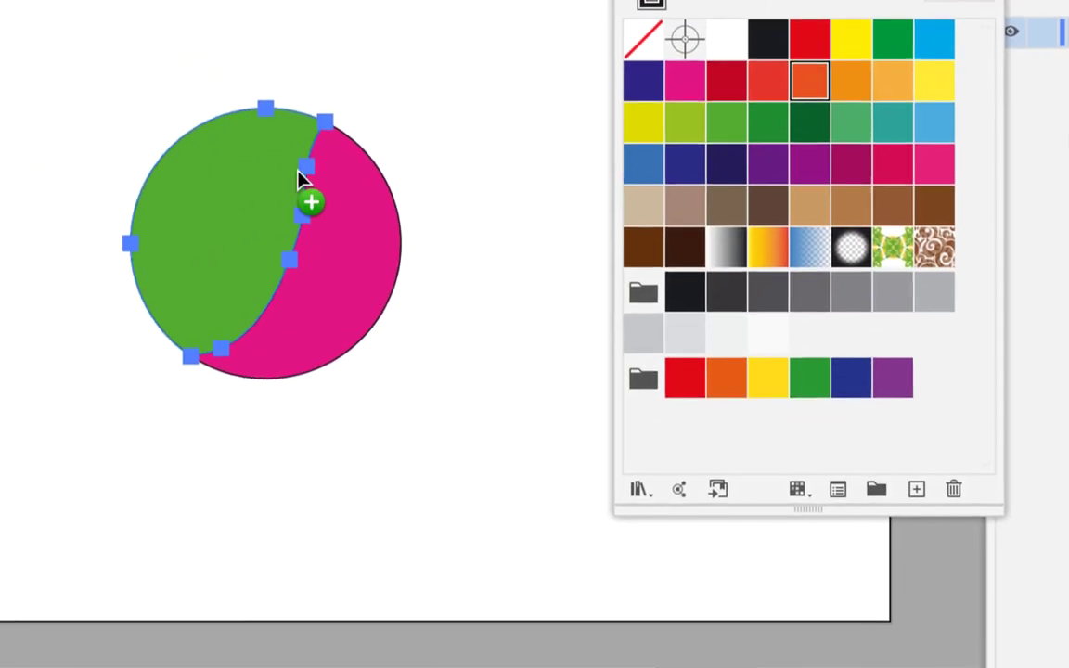
pyautogui.moveTo(774, 28); pyautogui.dragTo(234, 140)
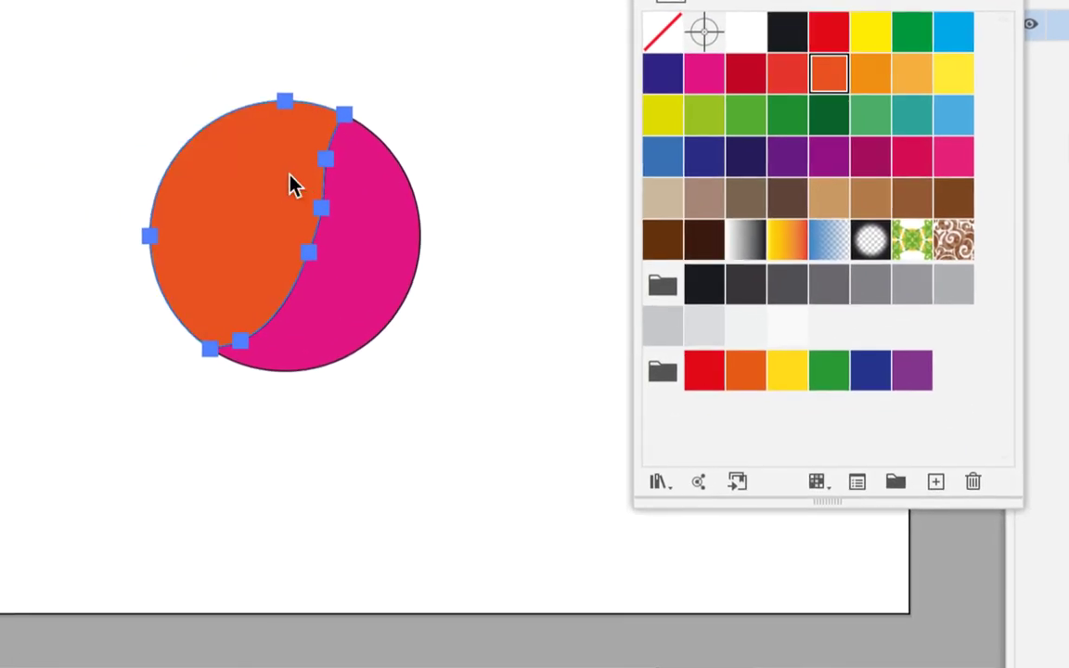
pyautogui.click(99, 91)
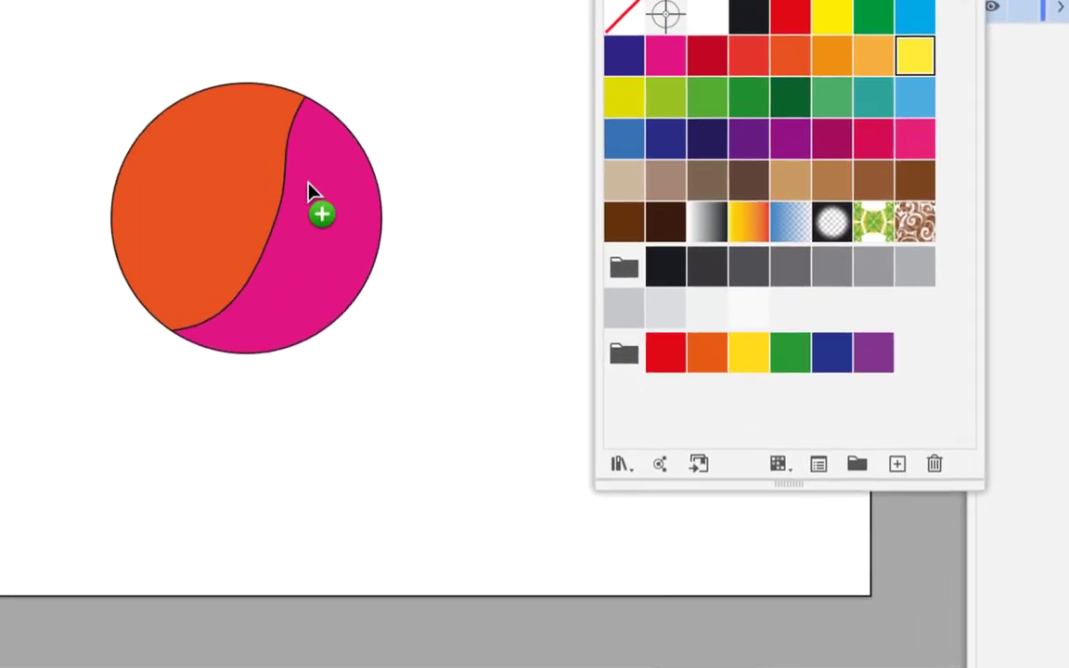
pyautogui.moveTo(509, 150); pyautogui.dragTo(279, 193)
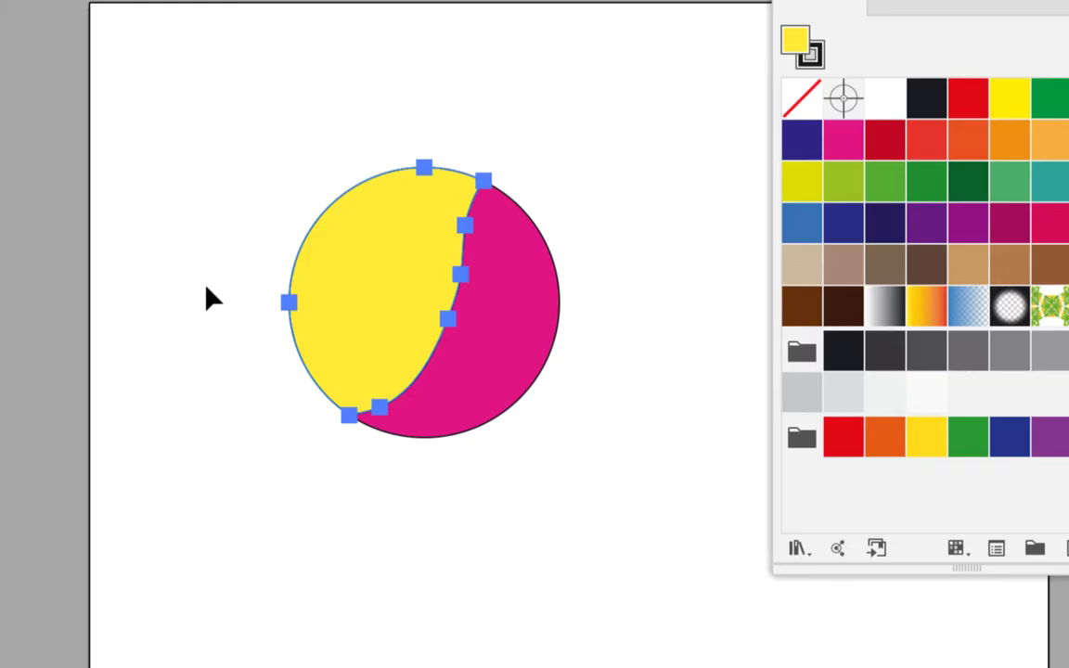
pyautogui.click(209, 293)
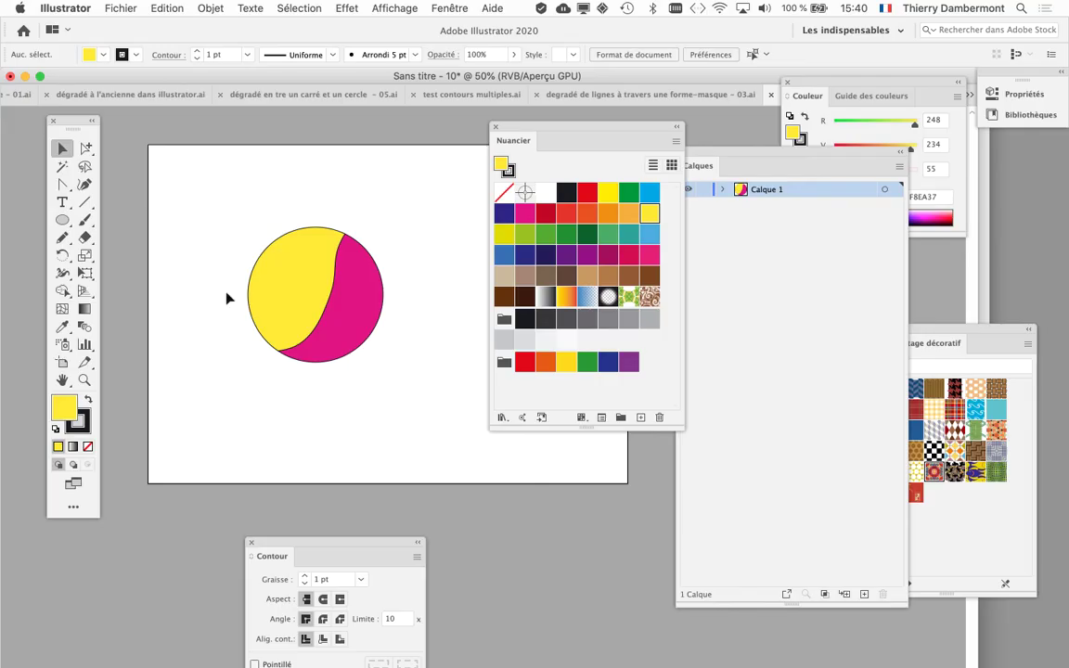
# Drag red onto the magenta piece and cyan onto the yellow piece
pyautogui.moveTo(530, 126)
pyautogui.mouseDown()
pyautogui.moveTo(484, 148)
pyautogui.moveTo(477, 139)
pyautogui.mouseUp()
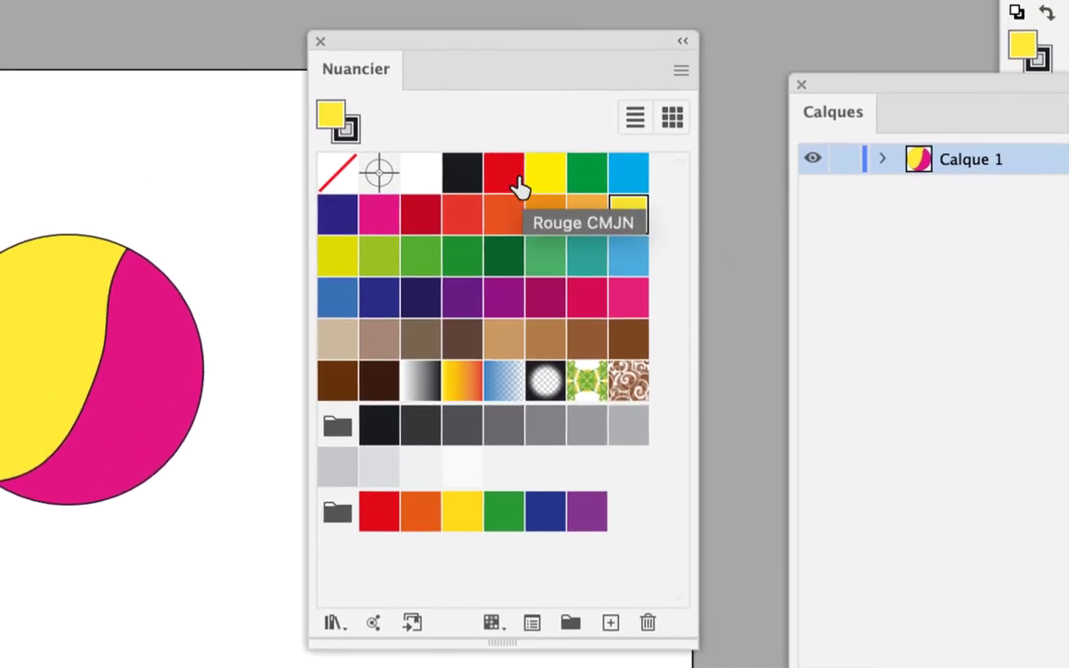
pyautogui.moveTo(502, 141); pyautogui.dragTo(153, 348)
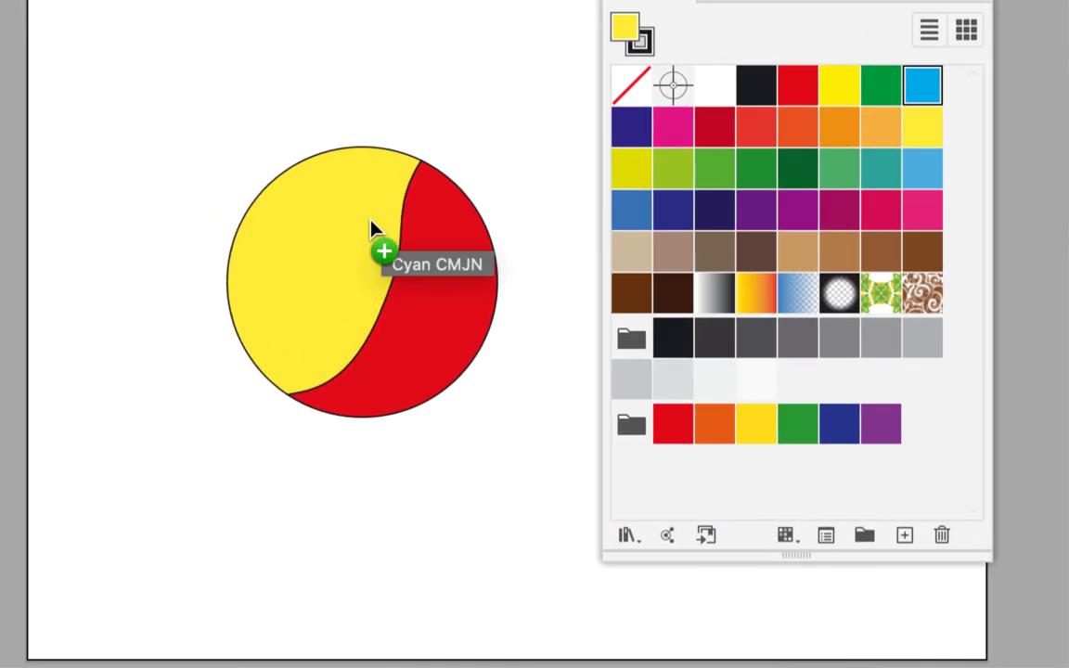
pyautogui.moveTo(550, 186); pyautogui.dragTo(17, 312)
# Fill the right piece beige and the left piece dark grey-brown, selecting each with Group Selection
pyautogui.click(172, 133)
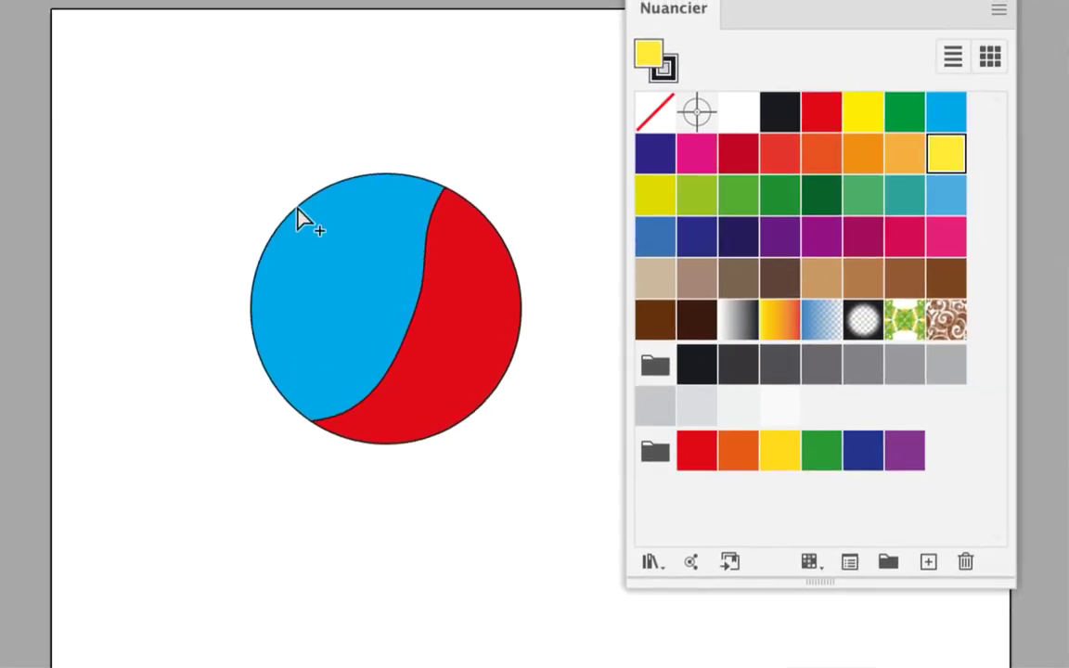
pyautogui.click(298, 213)
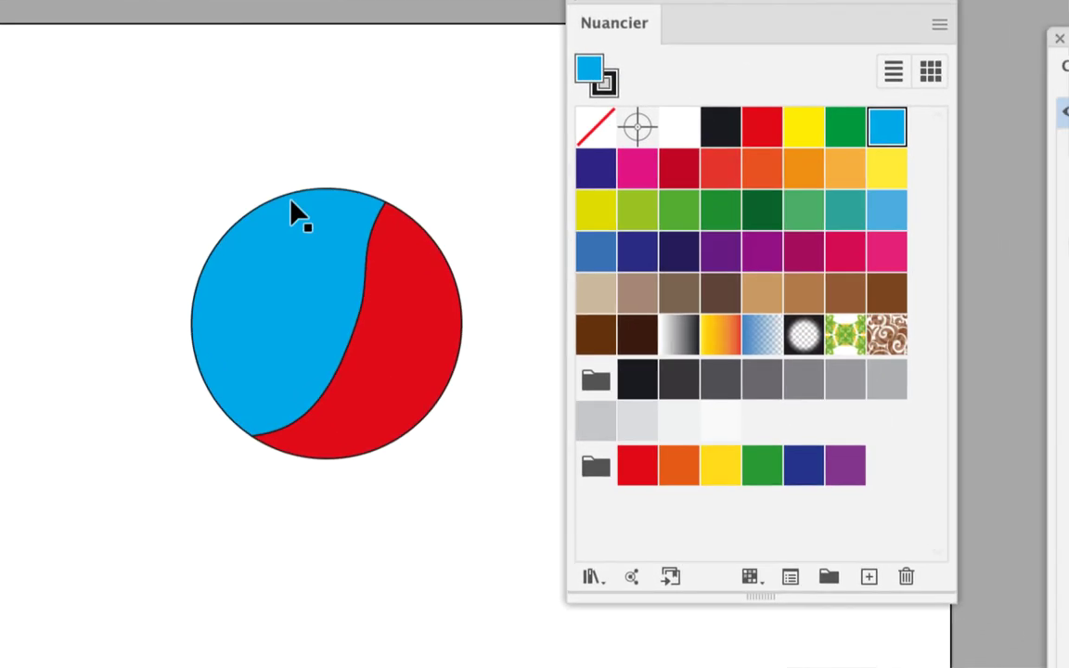
pyautogui.click(293, 209)
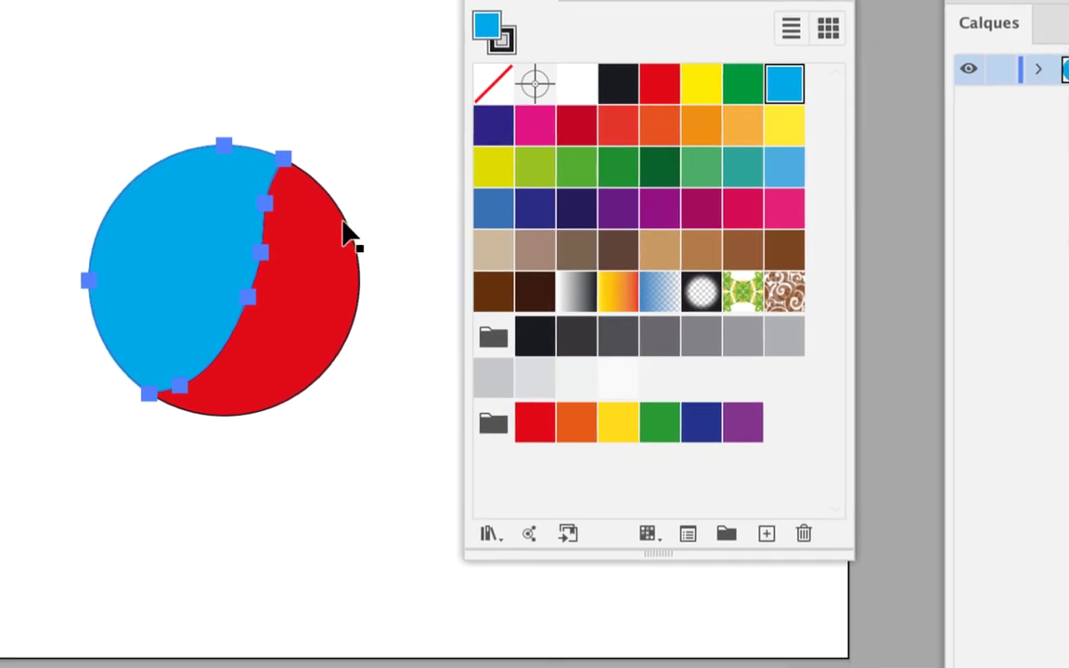
pyautogui.click(342, 232)
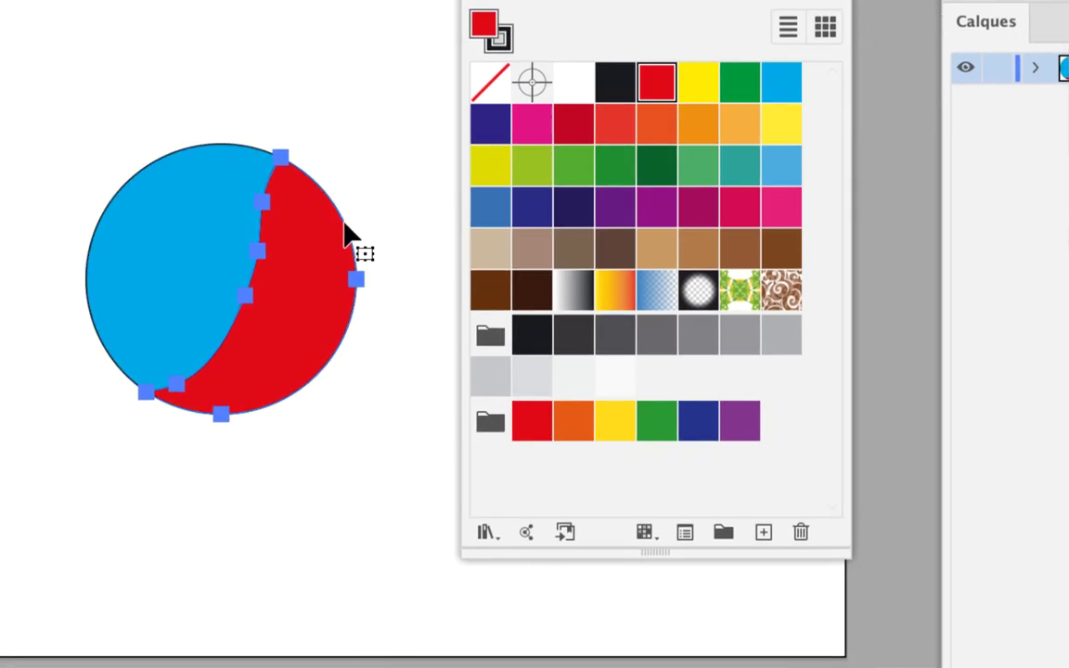
pyautogui.click(508, 258)
pyautogui.click(100, 193)
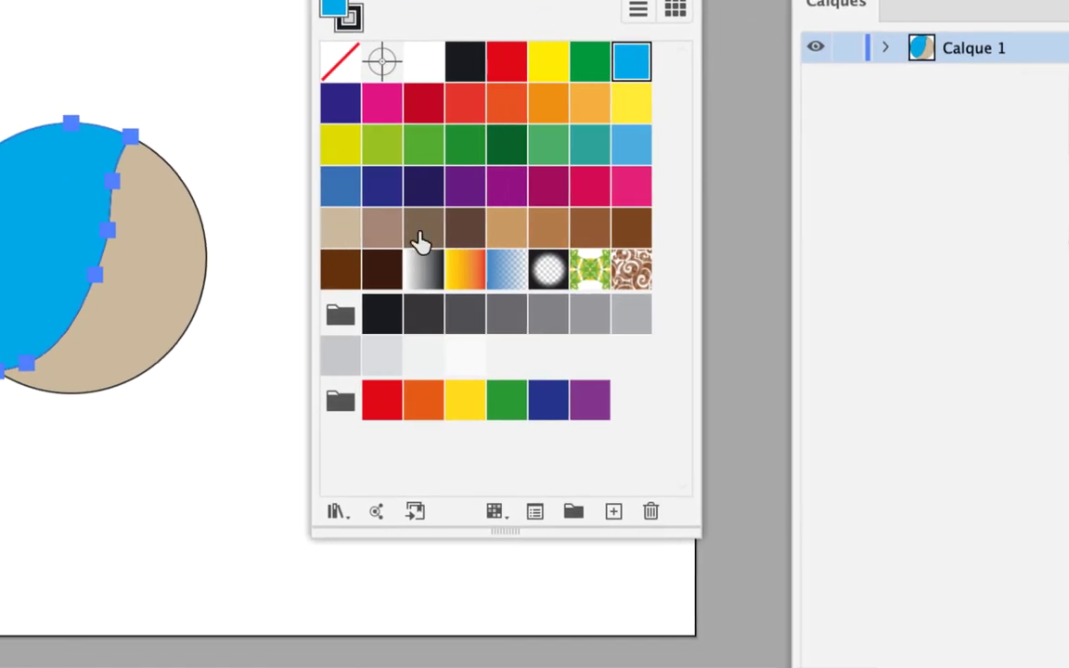
pyautogui.click(481, 237)
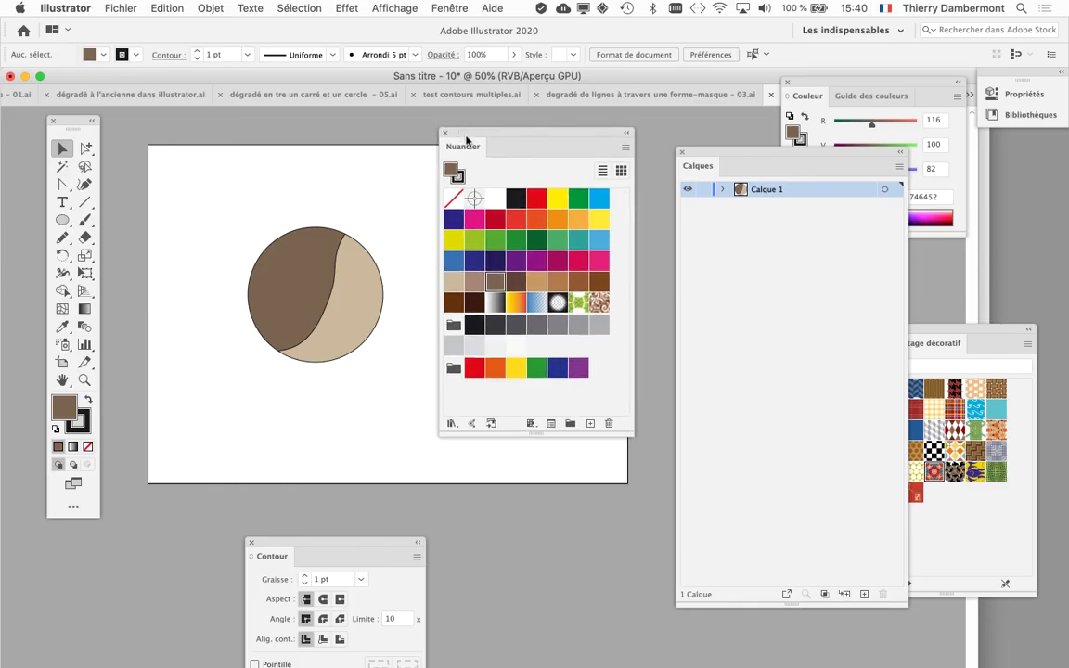
pyautogui.moveTo(455, 136); pyautogui.dragTo(522, 233)
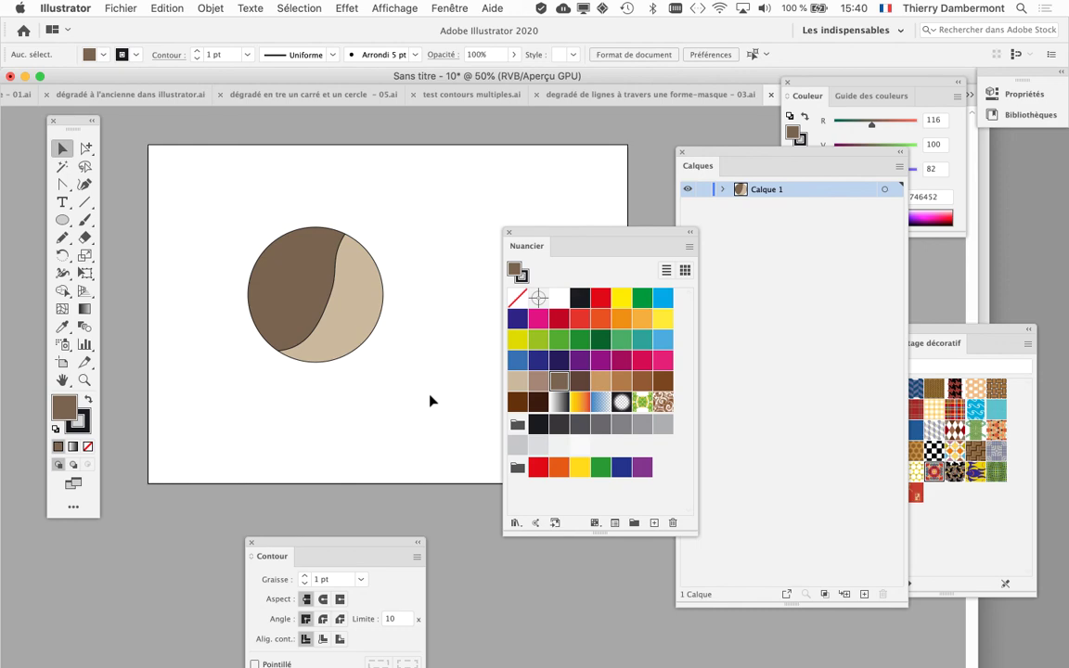
# Save as 'diviserles objets inférieurs - 01.ai', reaching the Options Illustrator dialog
pyautogui.click(122, 7)
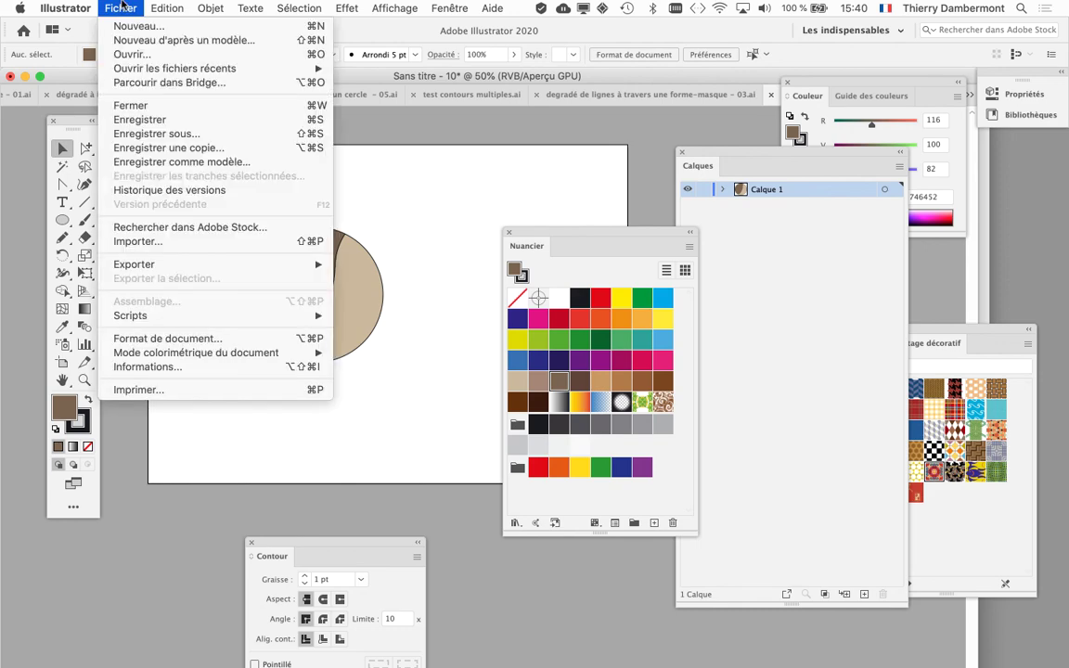
pyautogui.click(177, 137)
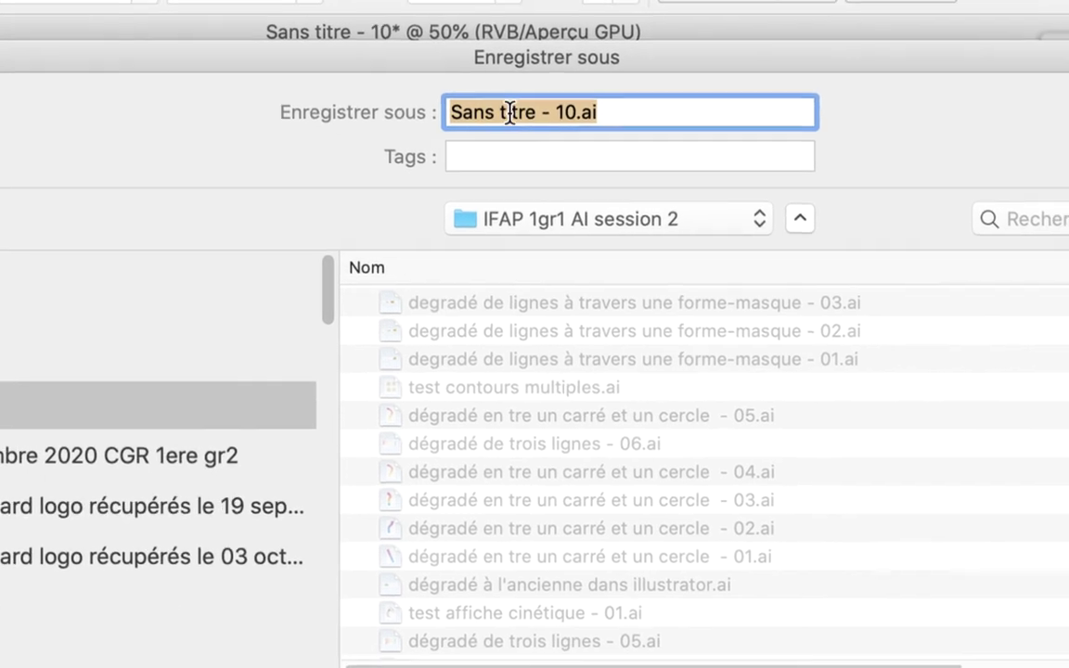
pyautogui.click(516, 115)
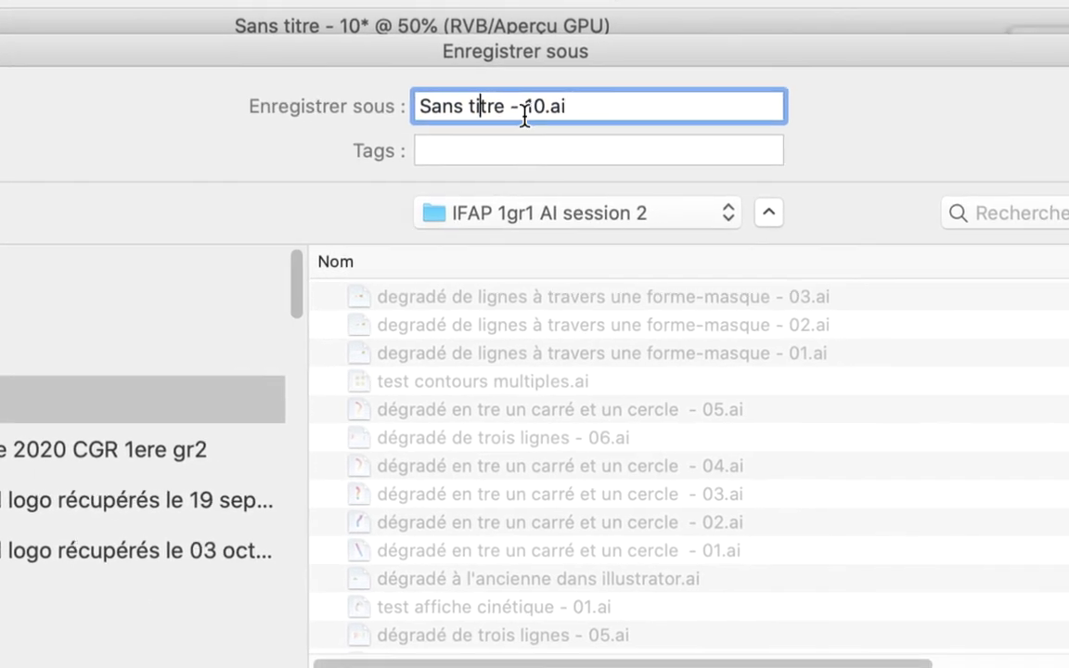
pyautogui.moveTo(547, 108); pyautogui.dragTo(416, 108)
pyautogui.write('di')
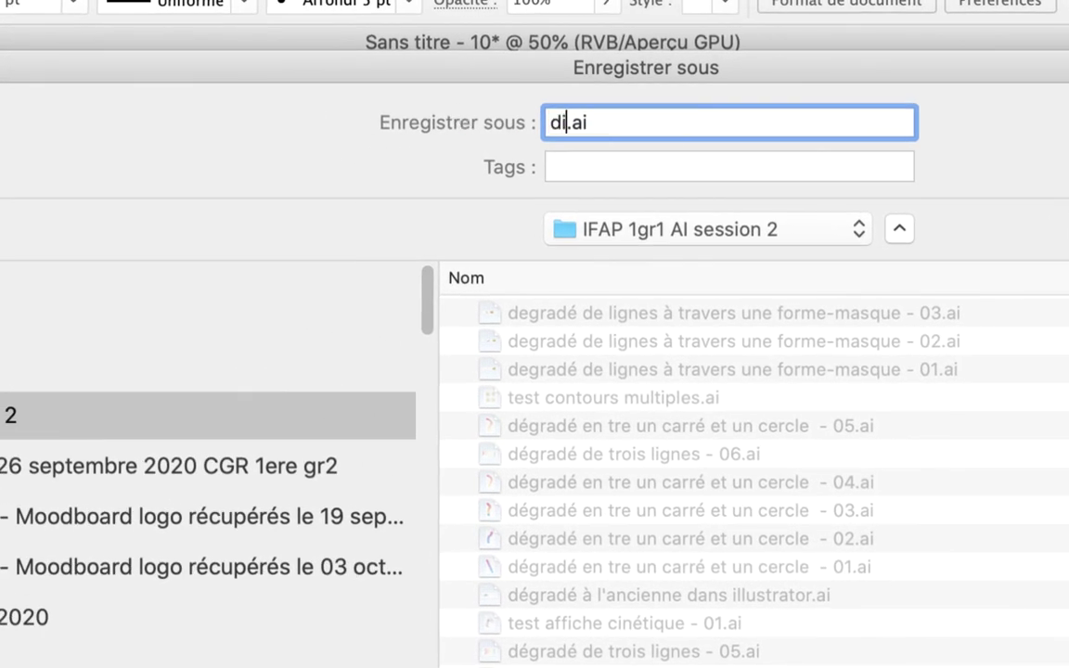
pyautogui.write('viserles objets inférieurs - 01')
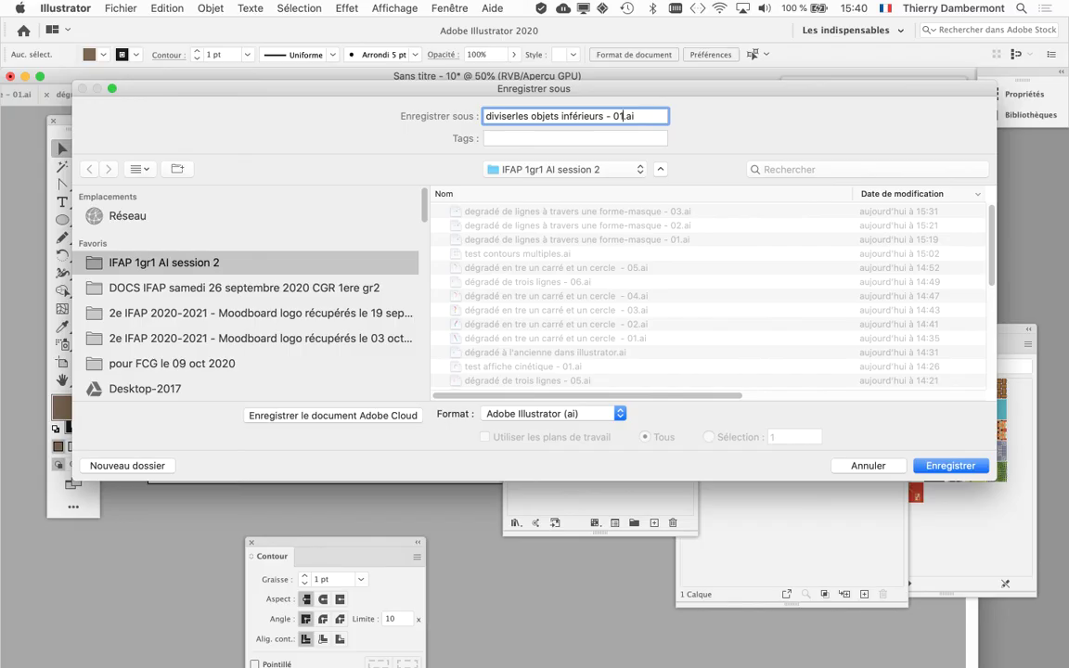
pyautogui.press('Return')
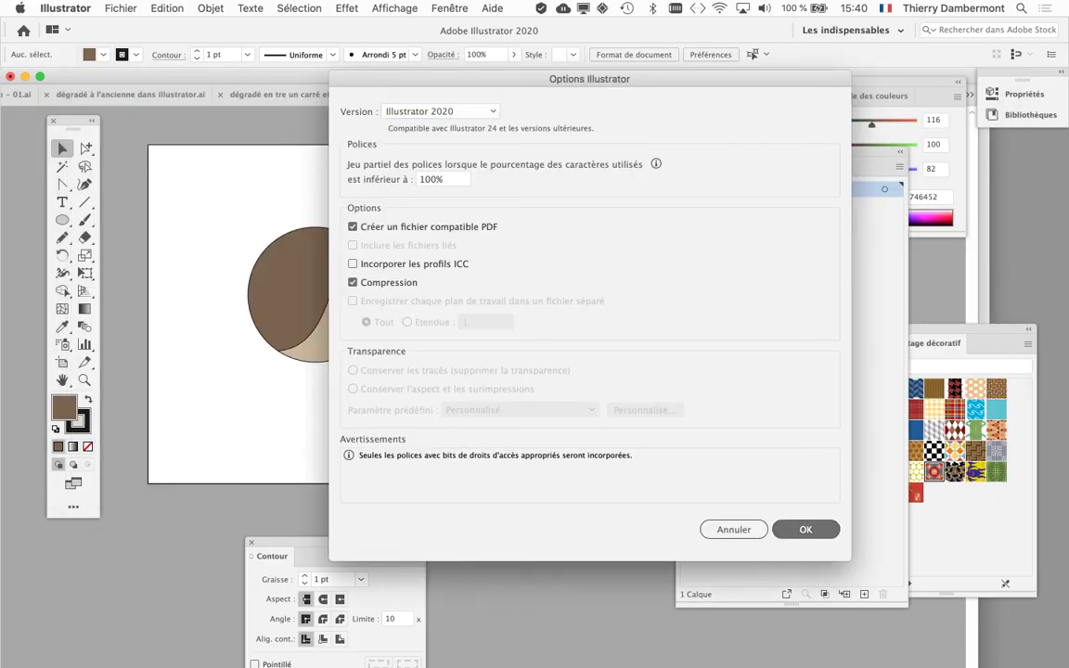